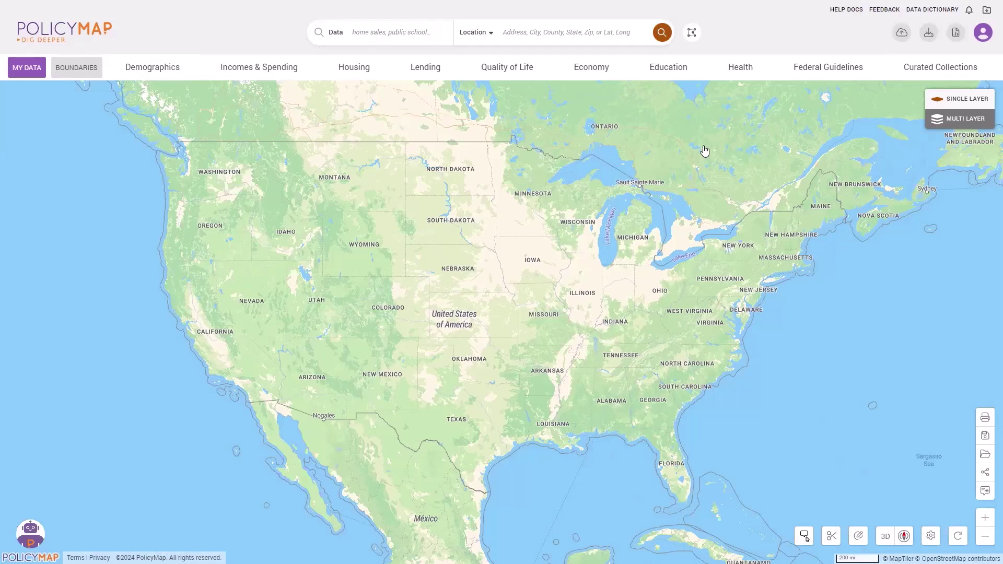
# Step: Search for the pasted Center City Philadelphia address and zoom out to the 3000 ft scale
pyautogui.click(523, 32)
pyautogui.press('Return')
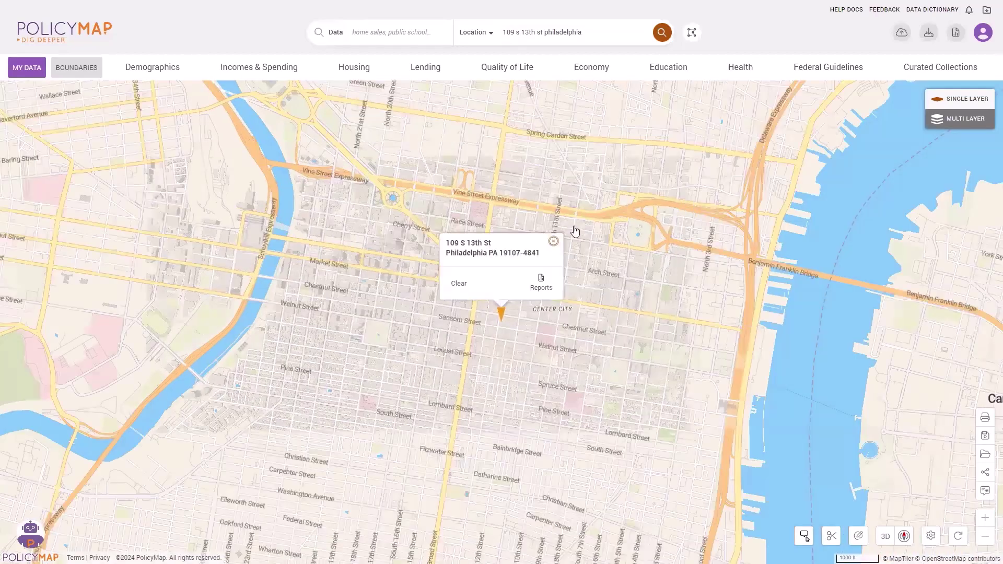
pyautogui.click(553, 242)
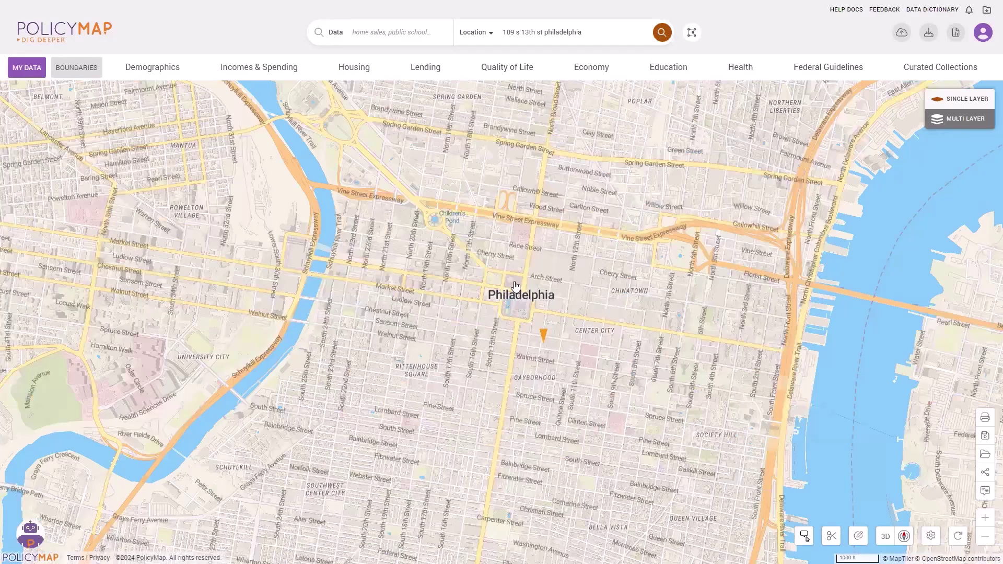
pyautogui.scroll(-3, 515, 286)
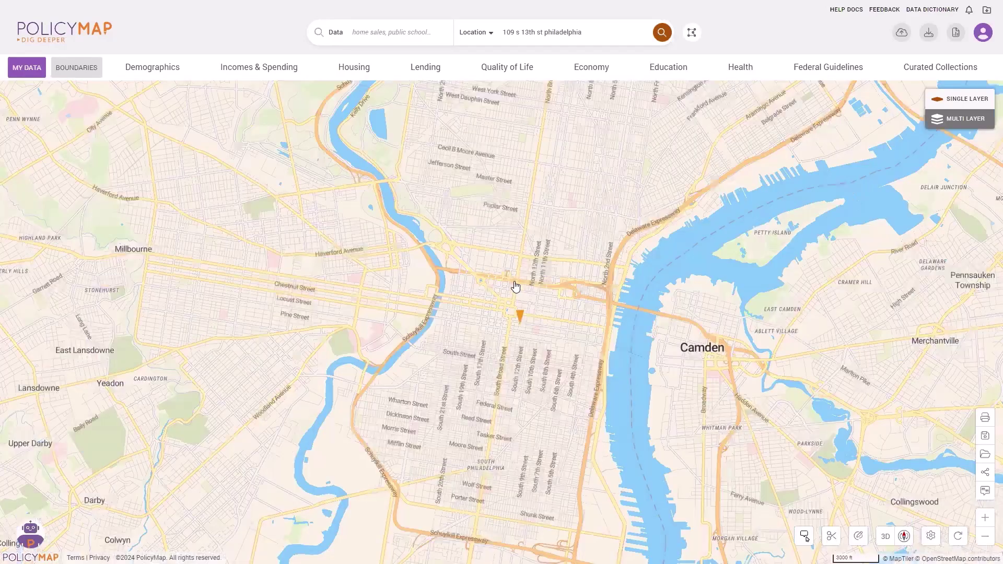
# Step: Hide parks, buildings, airports, road labels, town names, hospitals and schools on the base map
pyautogui.click(78, 70)
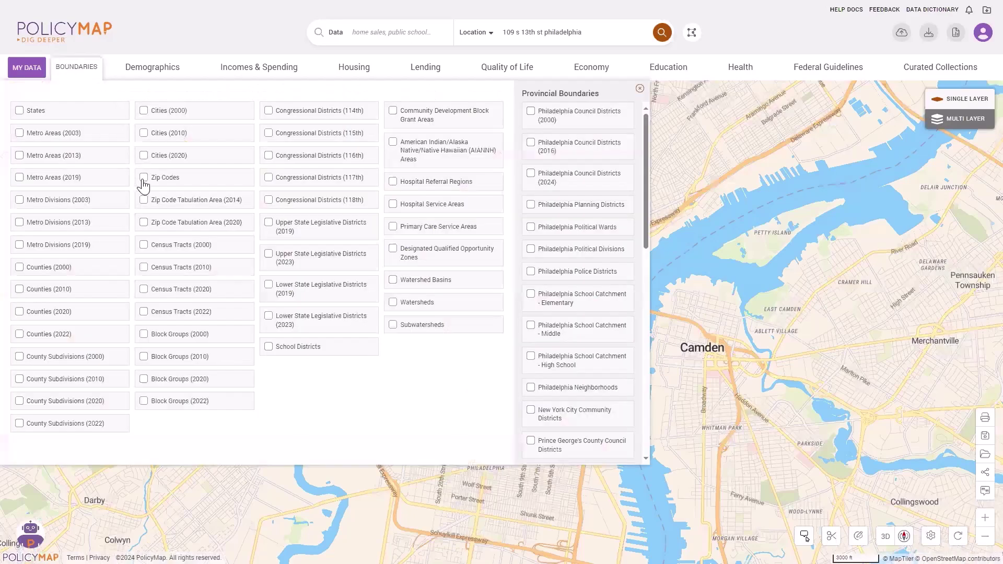
pyautogui.click(143, 178)
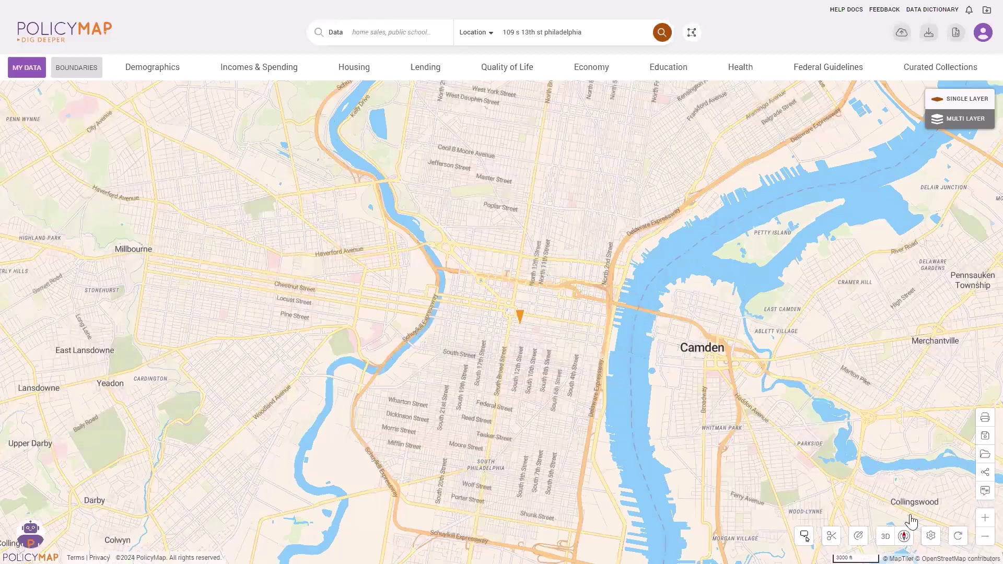
pyautogui.click(930, 536)
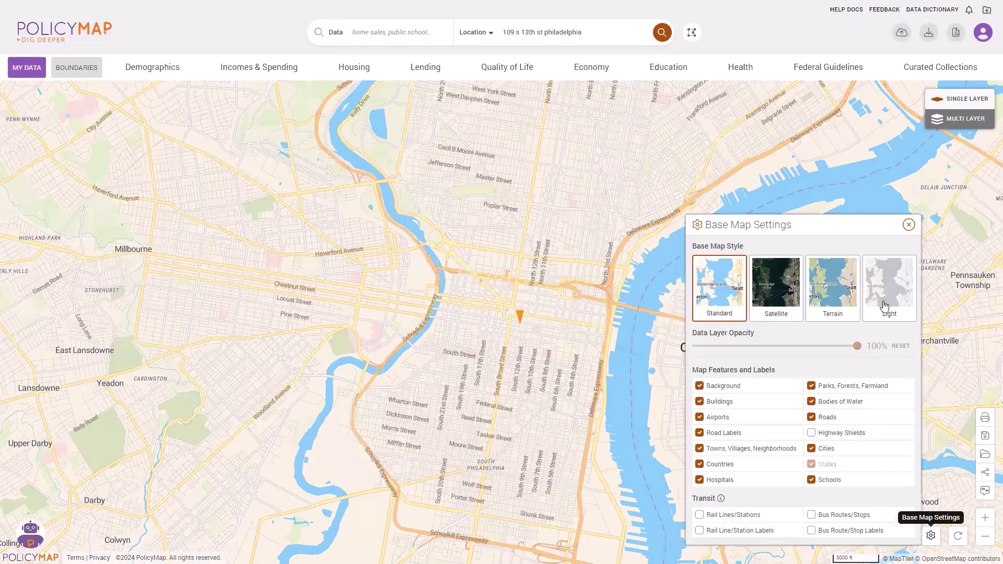
pyautogui.click(835, 389)
pyautogui.click(763, 403)
pyautogui.click(756, 418)
pyautogui.click(758, 433)
pyautogui.click(764, 451)
pyautogui.click(771, 480)
pyautogui.click(830, 480)
# Step: Briefly show rail and bus transit lines, then hide them again so no transit appears
pyautogui.click(782, 516)
pyautogui.click(809, 515)
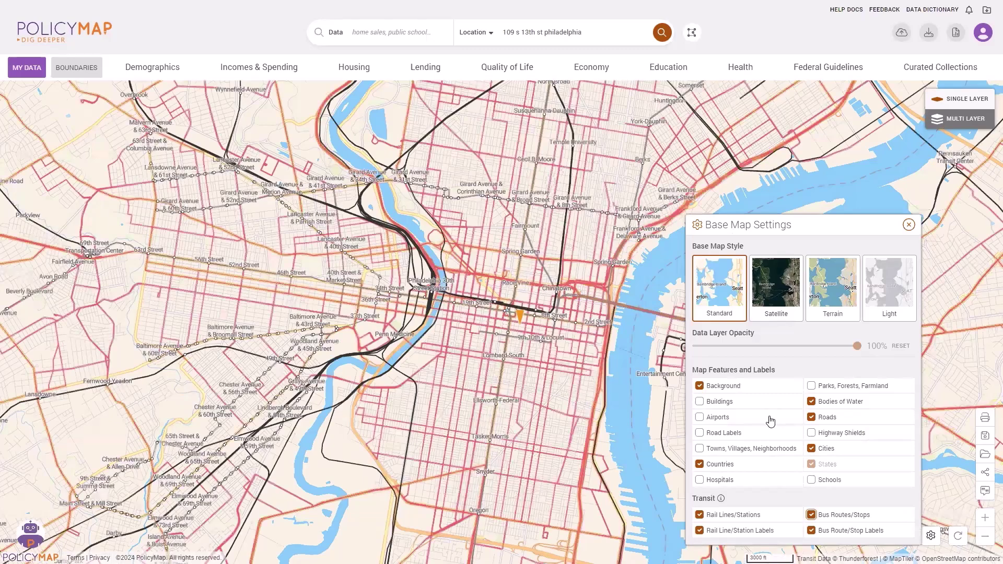
pyautogui.click(776, 517)
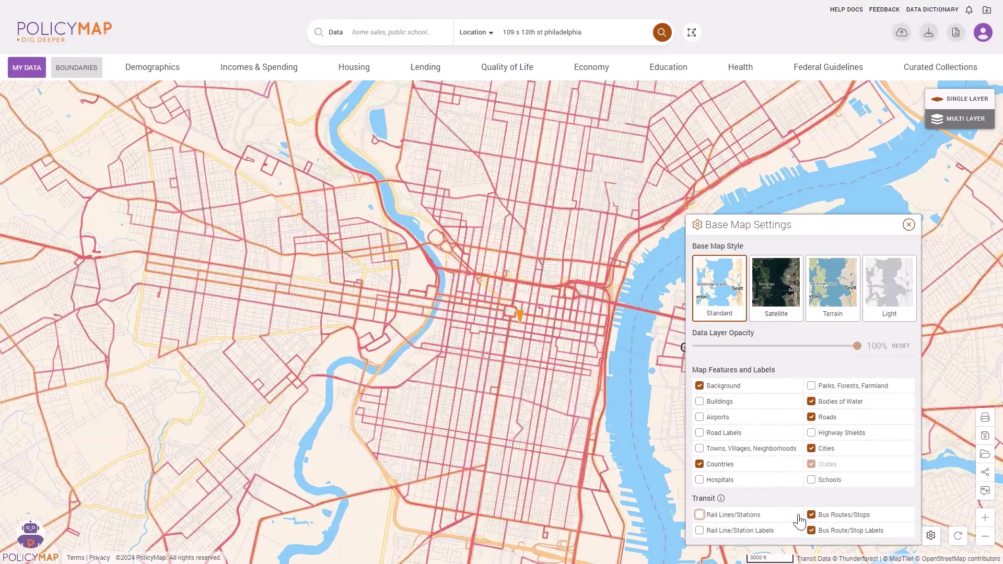
pyautogui.click(908, 225)
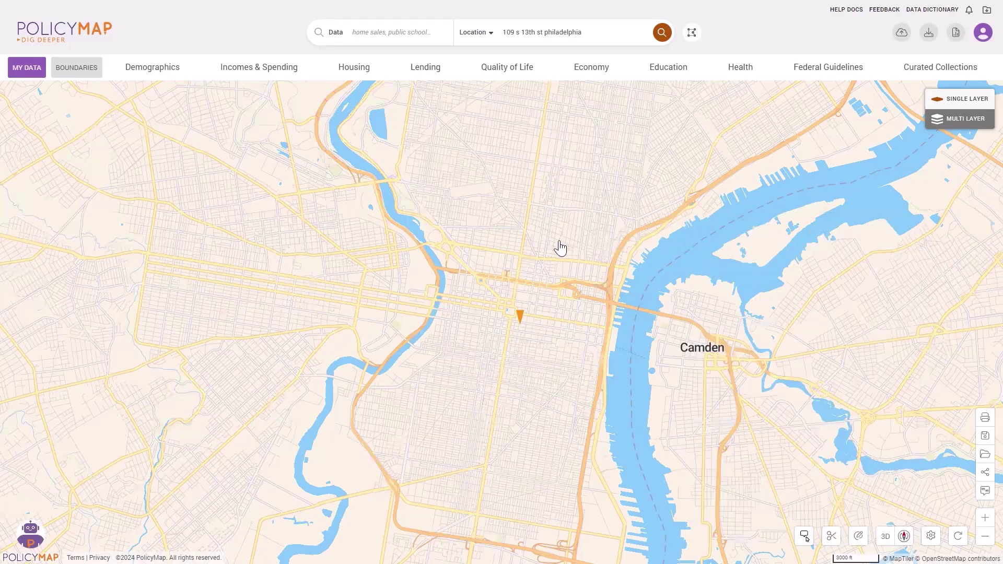
# Step: Map Demographics > Family Type > With Children as percent of families by block group
pyautogui.click(160, 69)
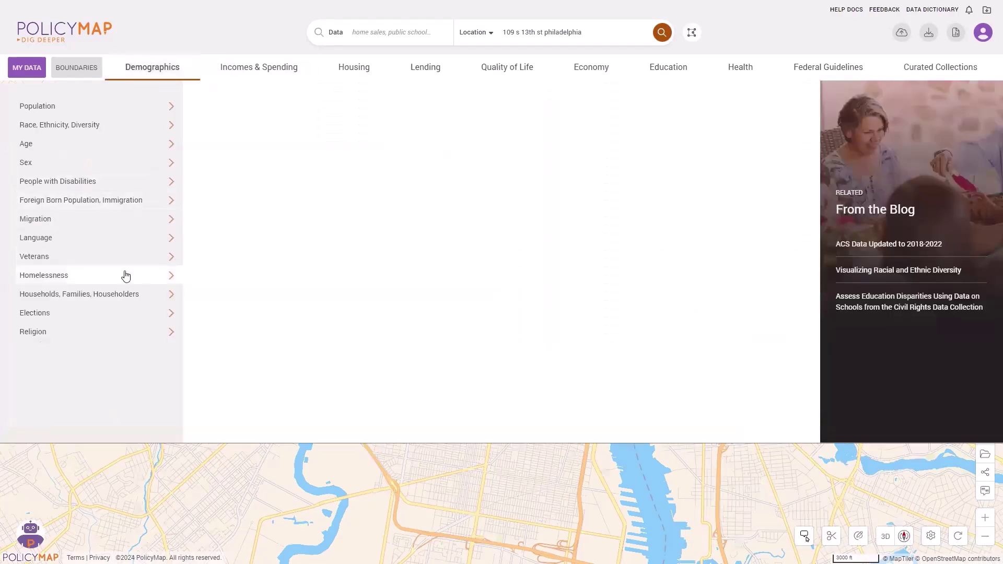
pyautogui.moveTo(120, 296)
pyautogui.moveTo(255, 242)
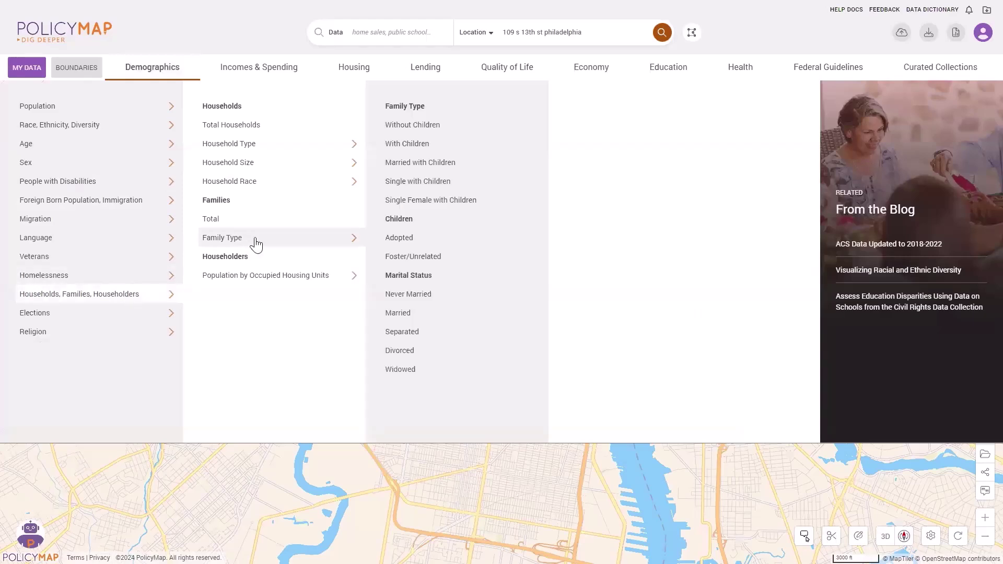
pyautogui.click(429, 152)
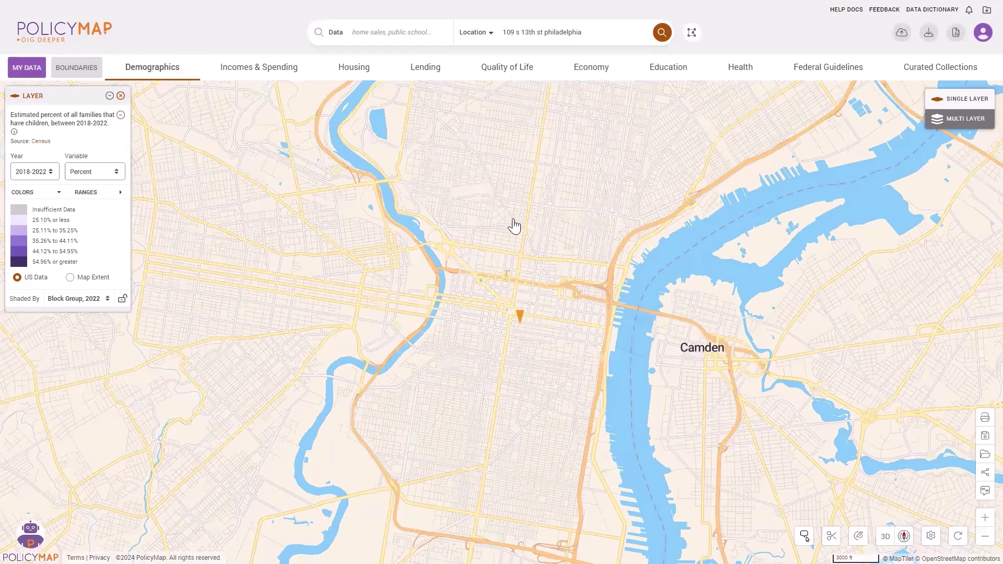
pyautogui.moveTo(426, 171)
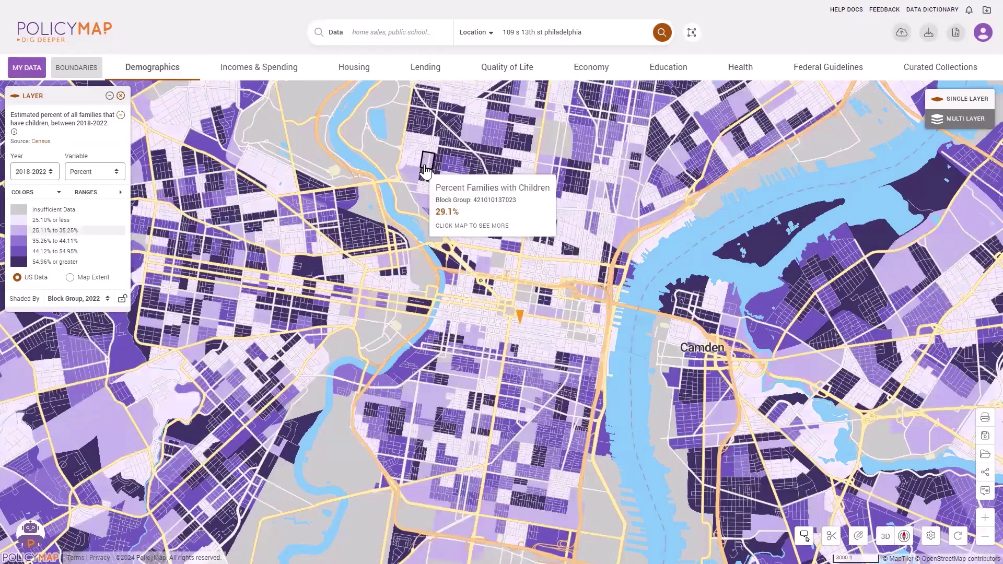
# Step: Try a 'food access' data search, then clear it
pyautogui.click(378, 32)
pyautogui.write('food access')
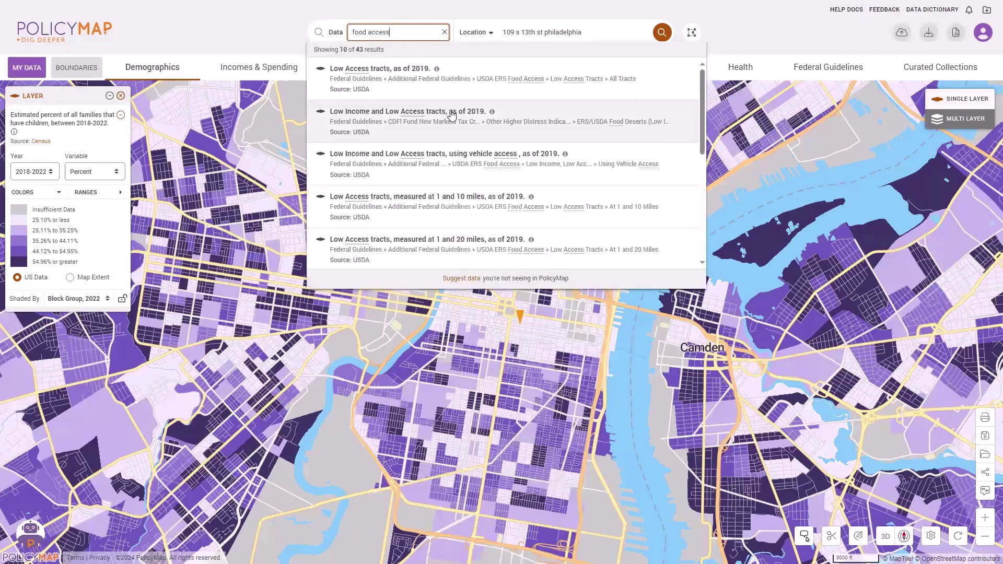
pyautogui.click(444, 32)
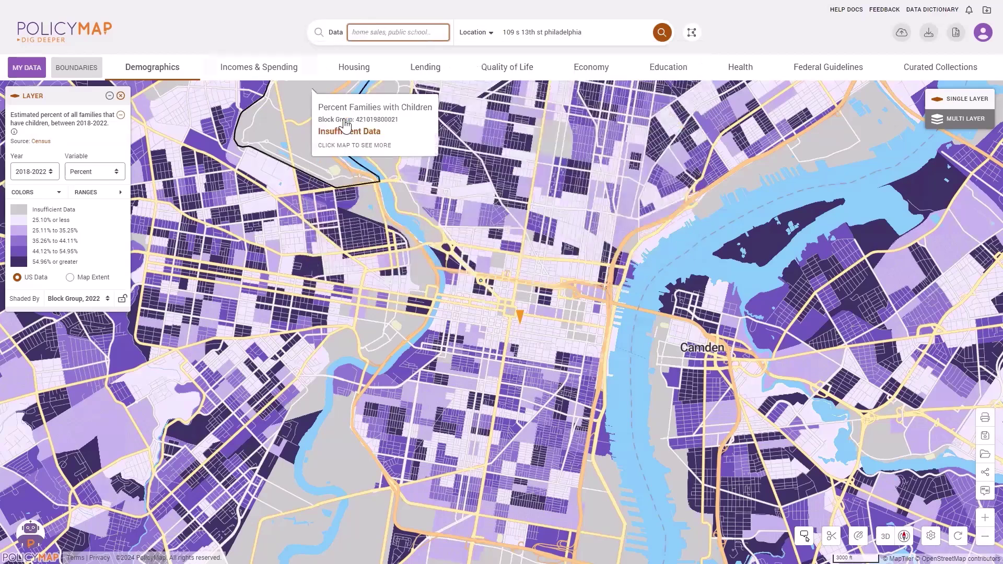
pyautogui.moveTo(425, 180)
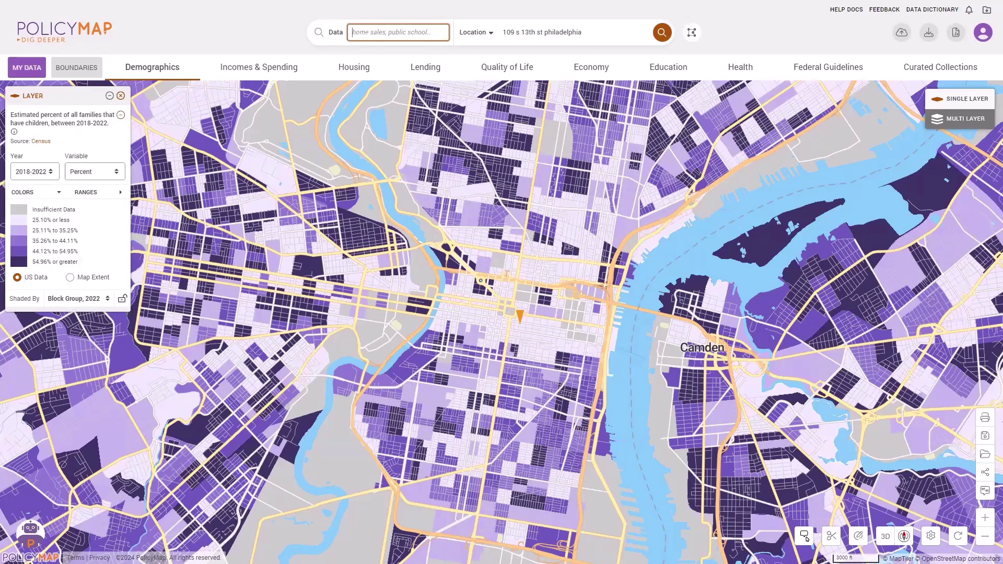
# Step: Review the layer description and keep 2018-2022, Percent, and block group shading
pyautogui.click(14, 133)
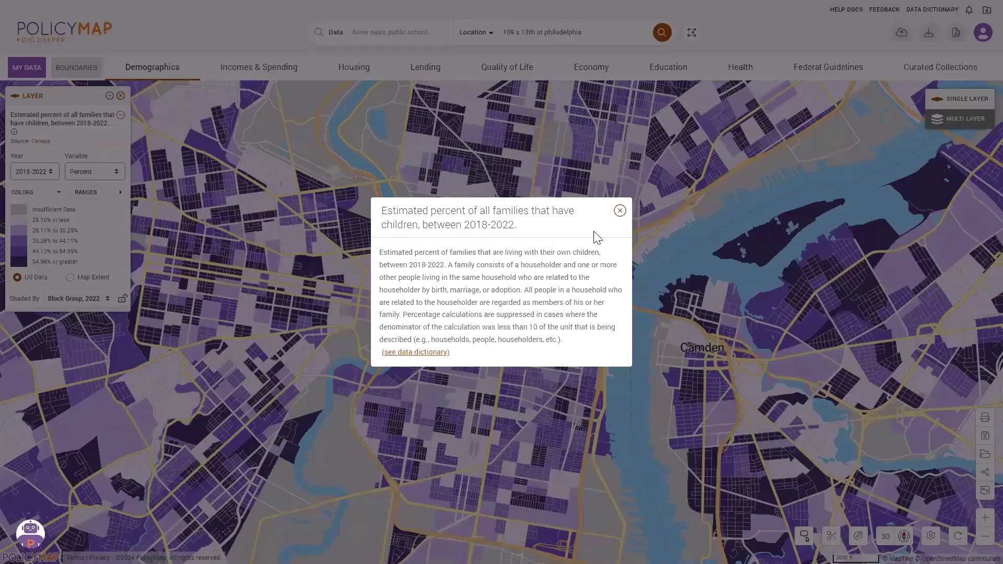
pyautogui.click(619, 210)
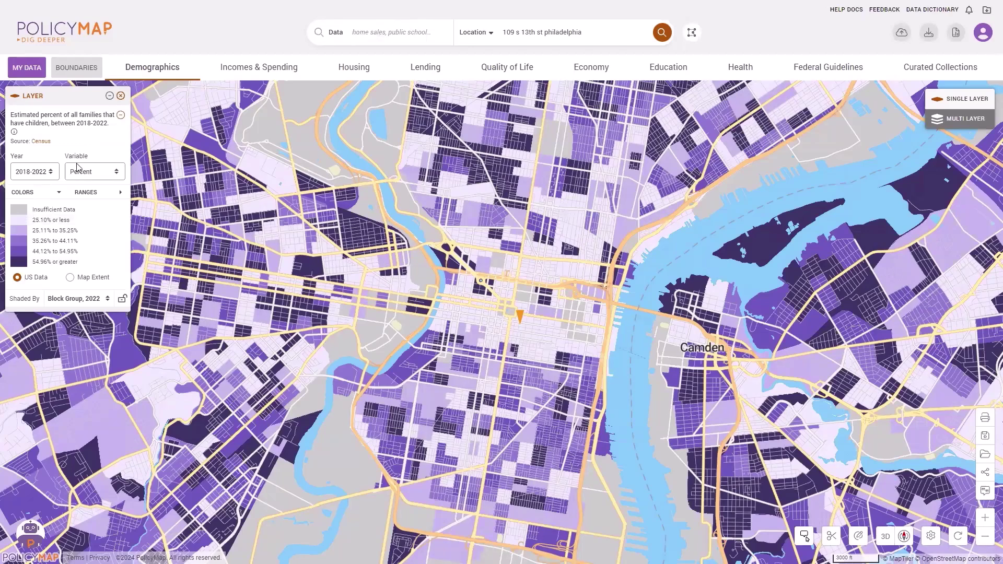
pyautogui.click(50, 174)
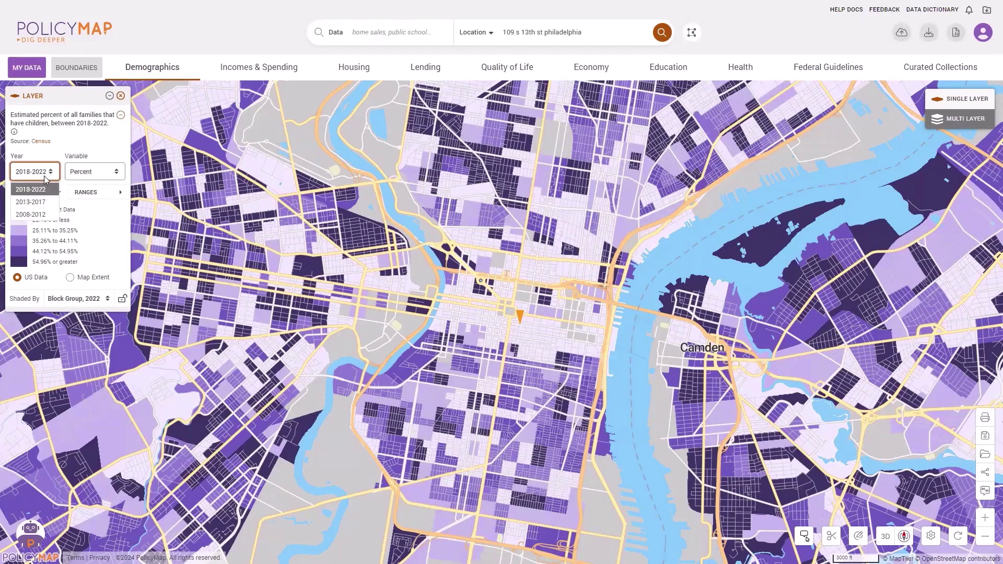
pyautogui.click(75, 176)
pyautogui.click(94, 178)
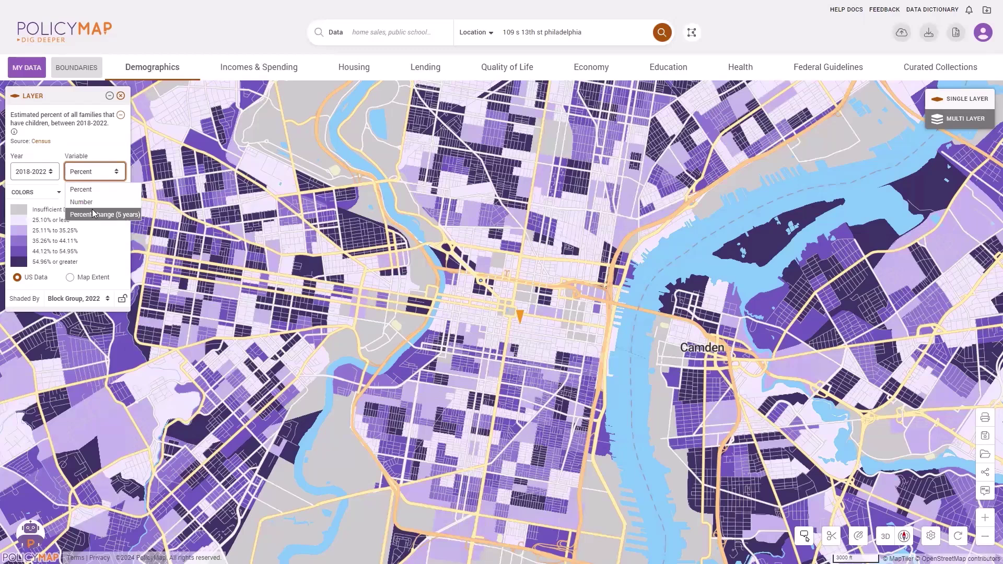
pyautogui.click(96, 178)
pyautogui.click(70, 302)
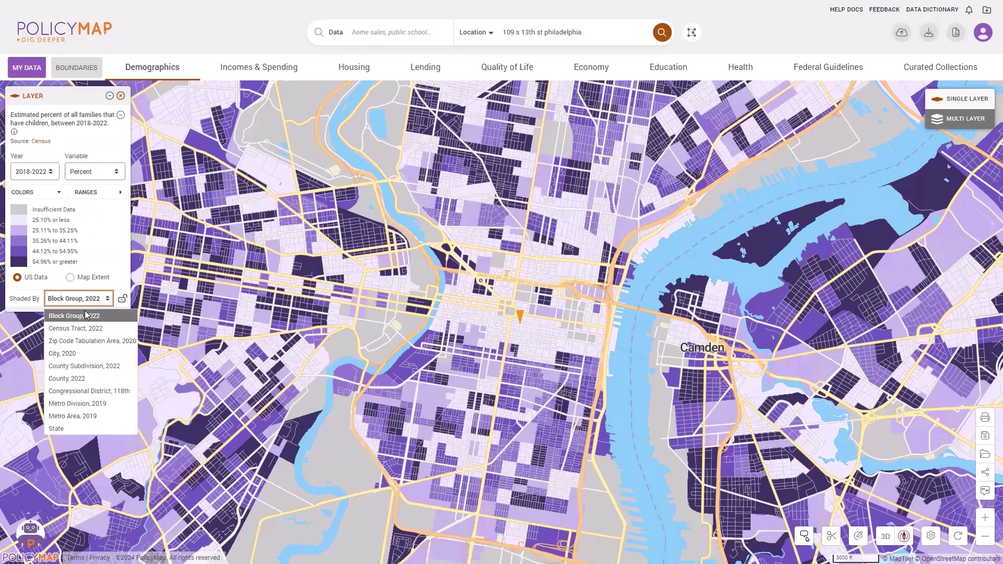
pyautogui.click(87, 315)
# Step: Filter the map to the 44.12%–54.95% and 54.96%-or-greater classes
pyautogui.click(63, 255)
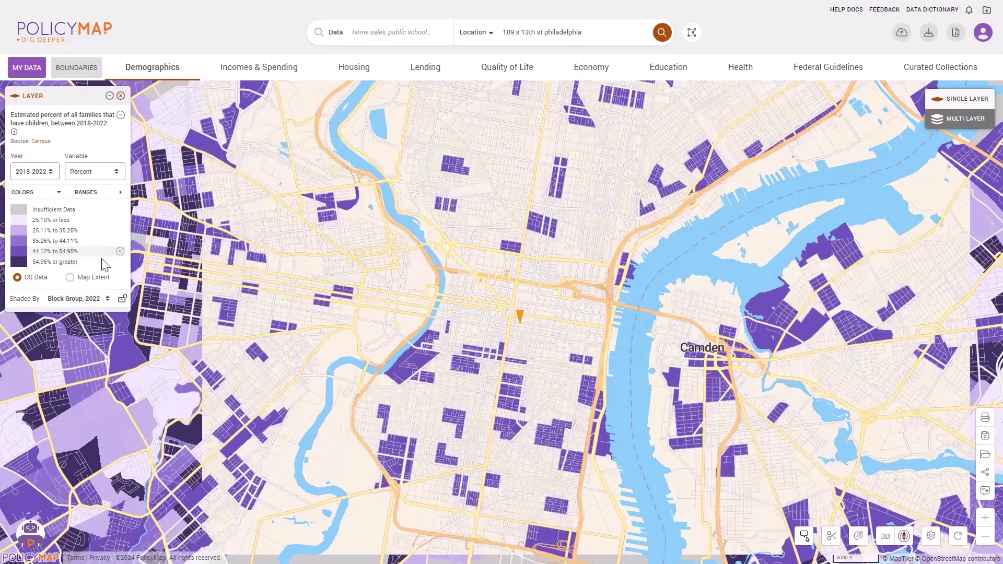
pyautogui.click(119, 253)
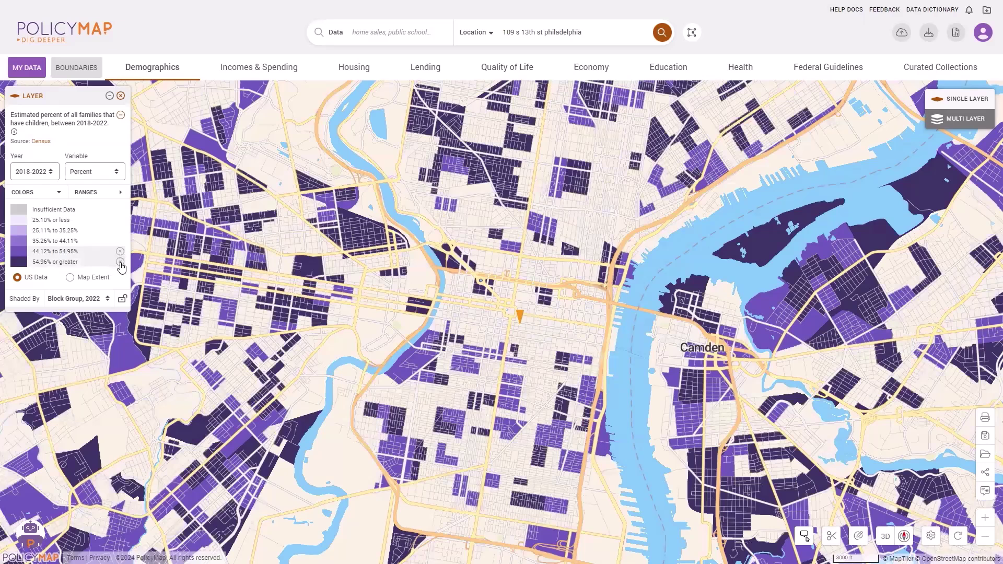
pyautogui.click(117, 262)
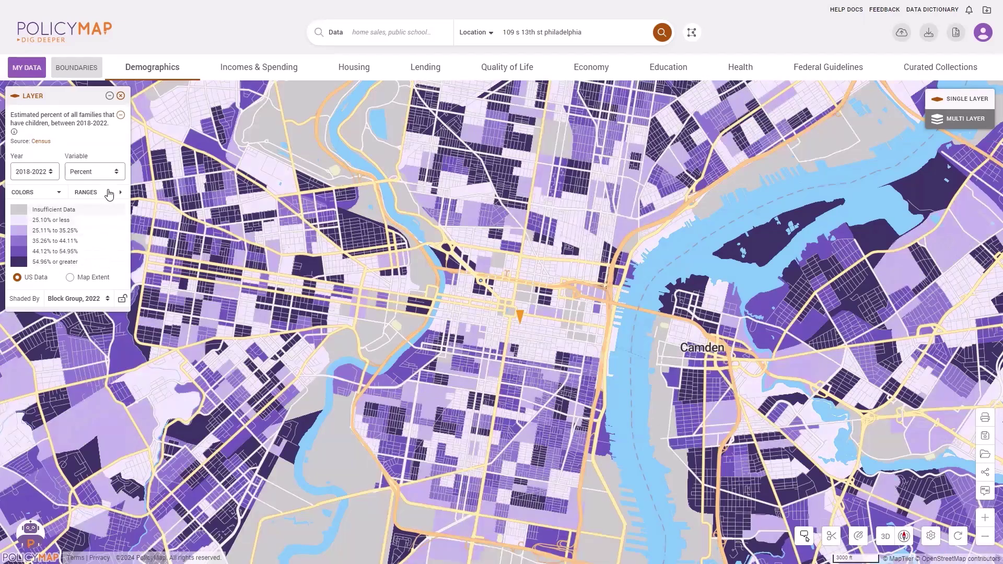
# Step: Drag the range breakpoints to 16.15%, 30.39%, 45.61% and 61.27%
pyautogui.click(107, 193)
pyautogui.moveTo(189, 250); pyautogui.dragTo(268, 280)
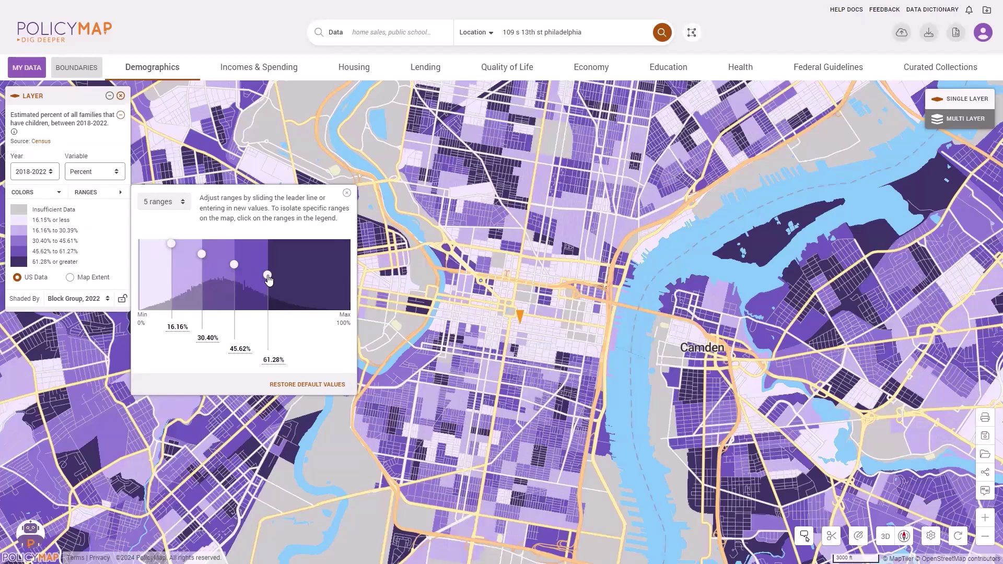
pyautogui.click(347, 193)
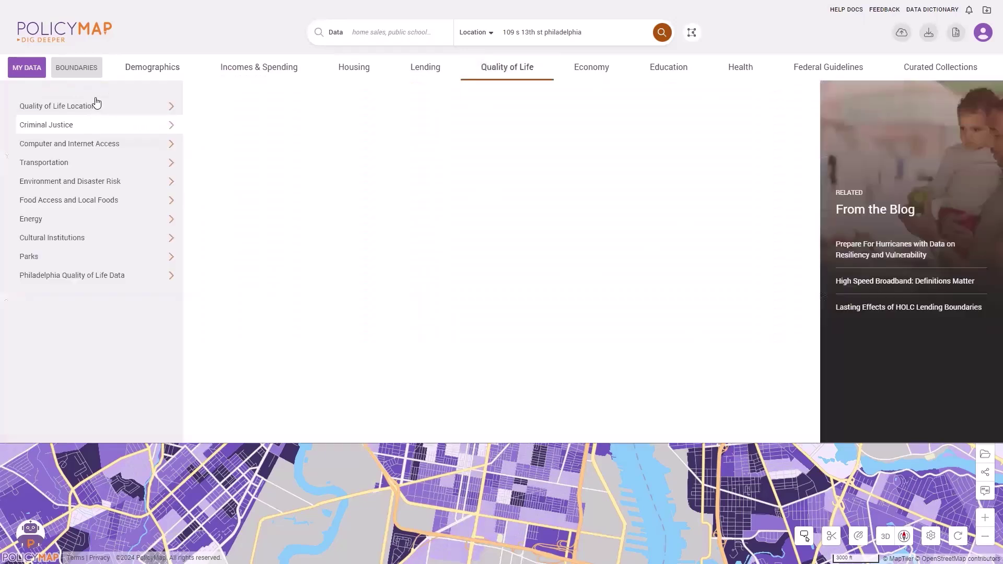
# Step: Add the Education layer Public Schools: Enrollment and Demographics (NCES) as points
pyautogui.click(96, 104)
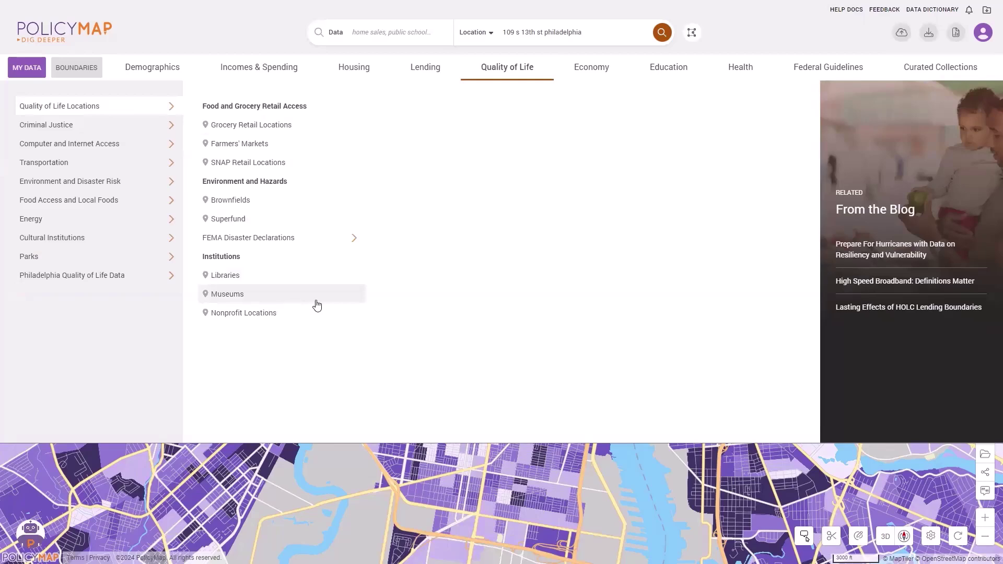
pyautogui.click(677, 68)
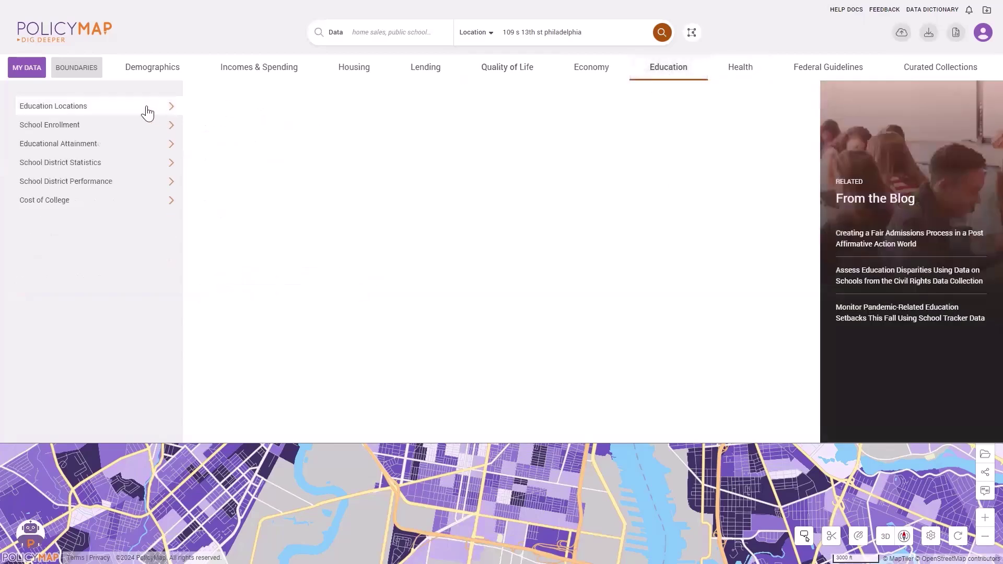
pyautogui.moveTo(303, 151)
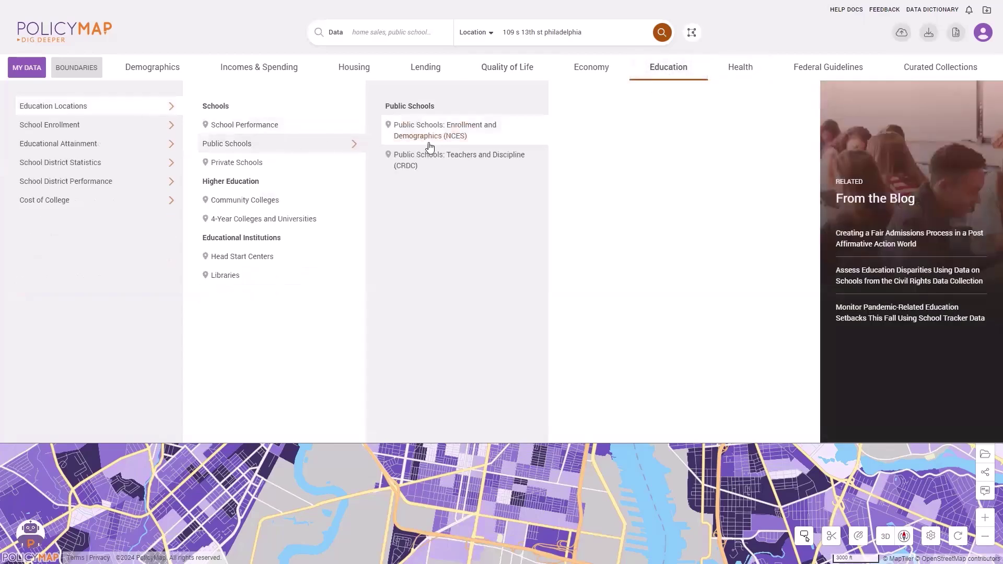
pyautogui.click(431, 137)
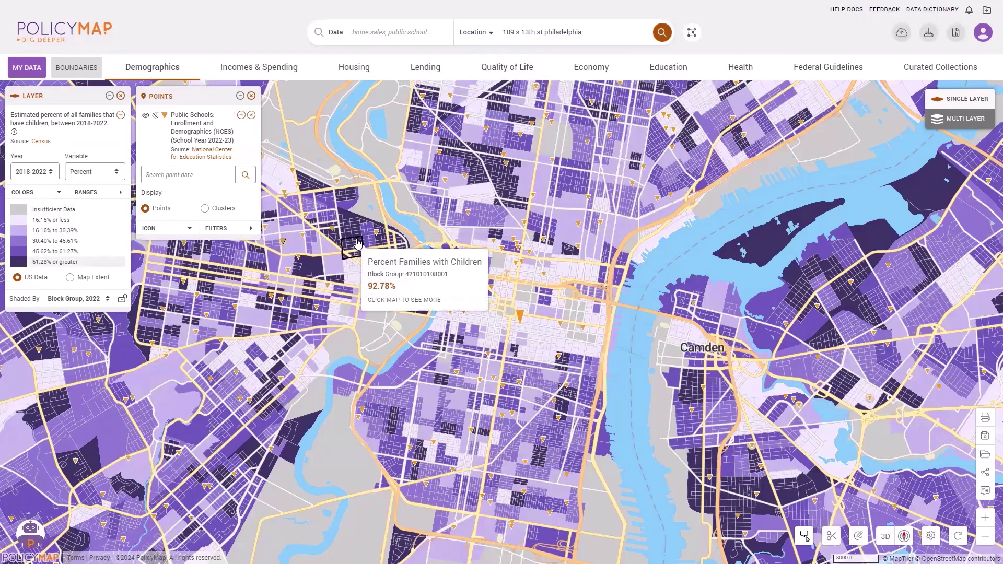
# Step: Inspect the Bache-Martin school's general information and demographic percentages, then close its popup
pyautogui.click(468, 213)
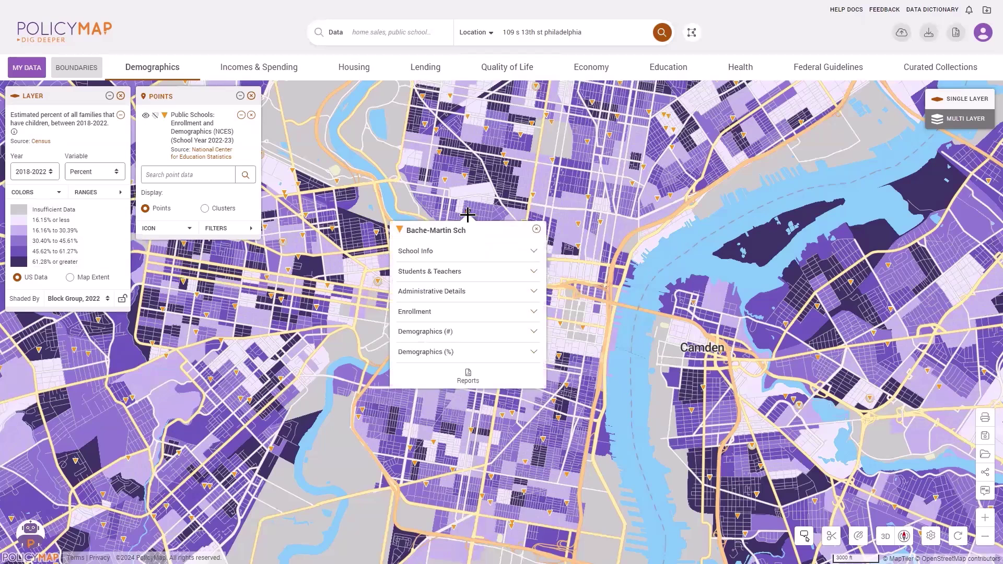
pyautogui.click(434, 255)
pyautogui.scroll(-5, 480, 292)
pyautogui.click(467, 386)
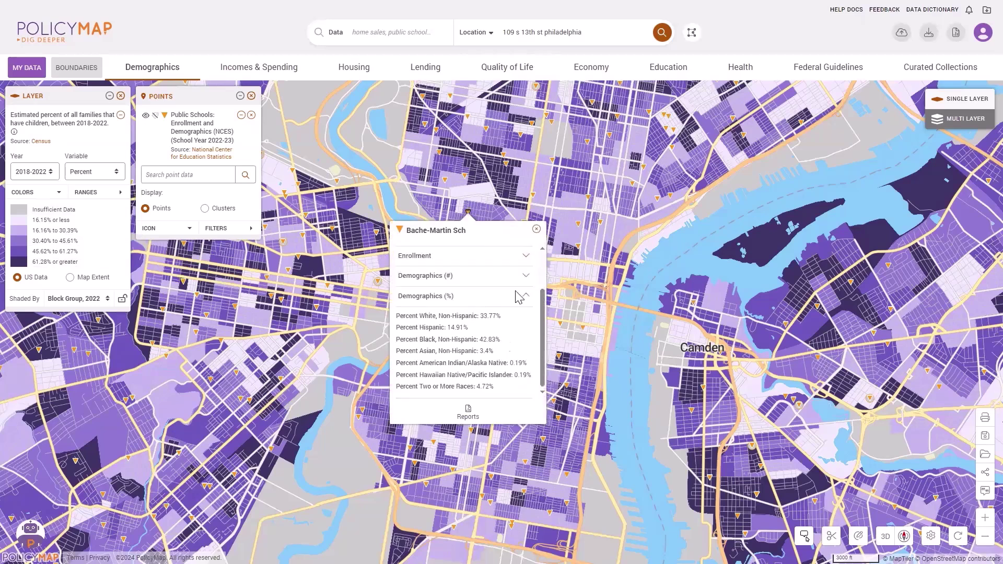
pyautogui.click(537, 231)
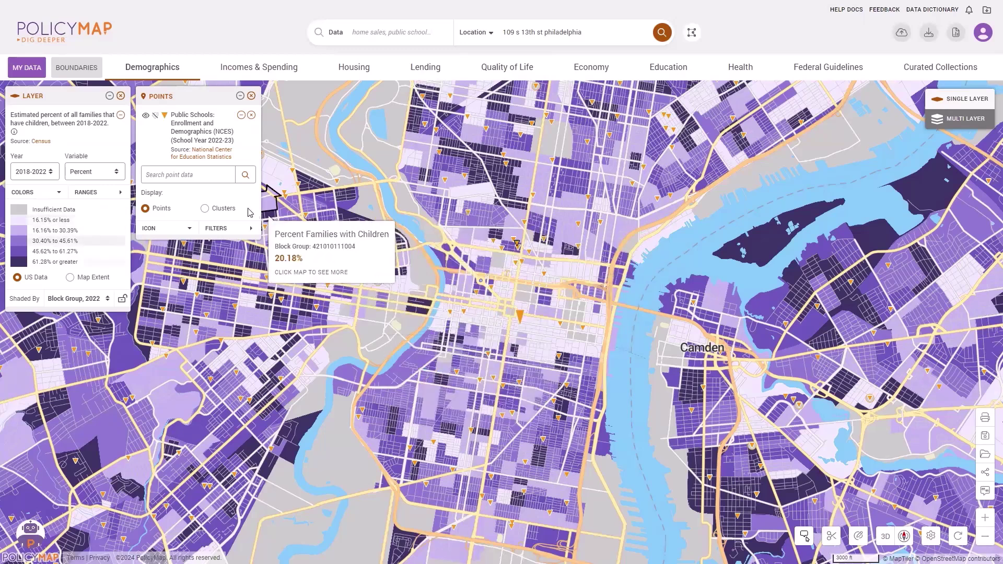
# Step: Style the school markers as medium-size red stars
pyautogui.click(189, 229)
pyautogui.click(168, 271)
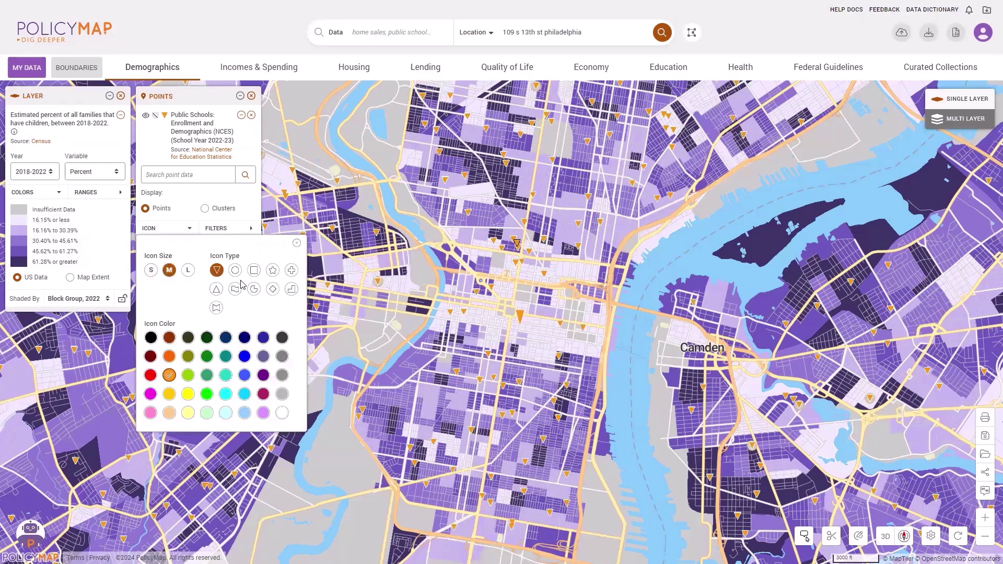
pyautogui.click(273, 270)
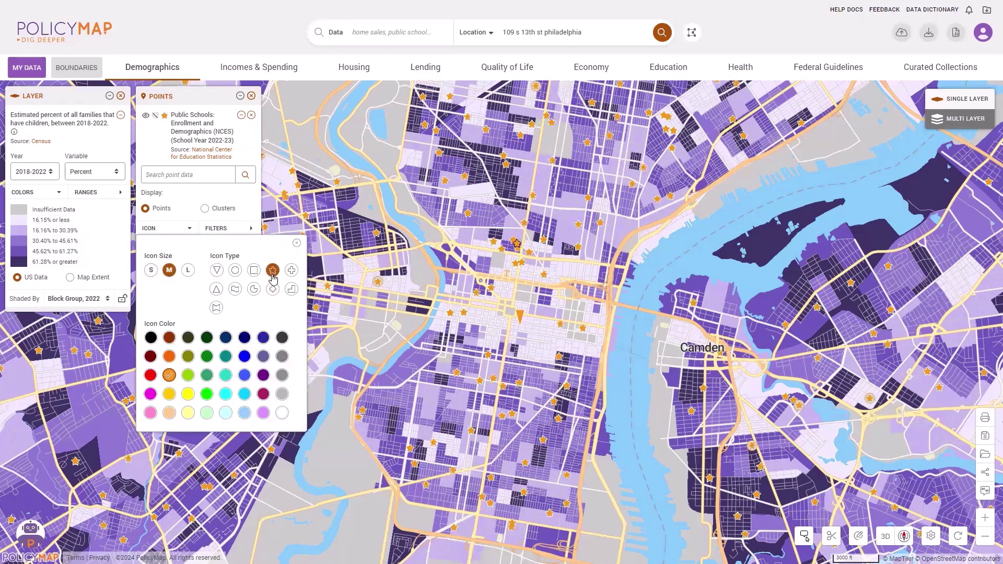
pyautogui.click(153, 379)
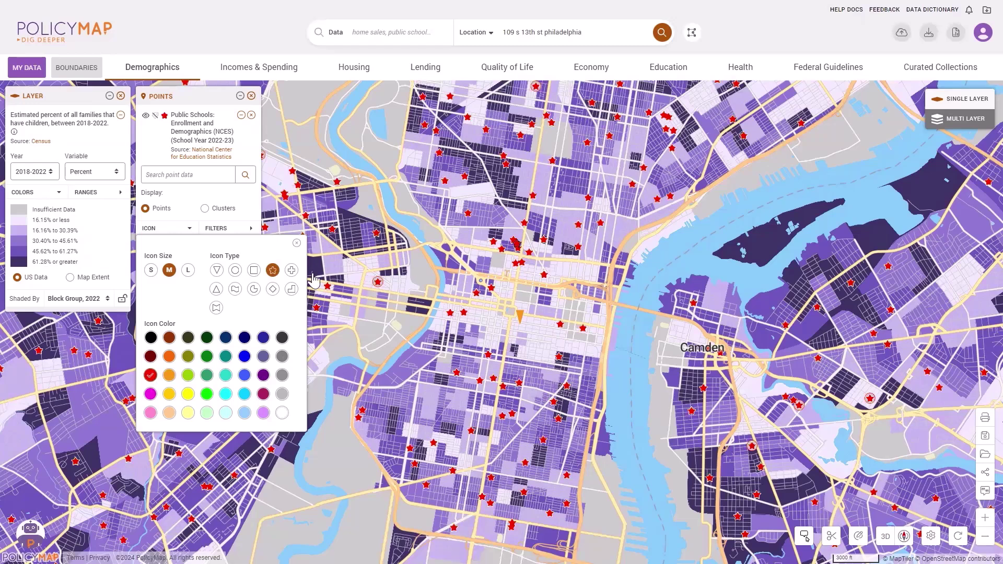
pyautogui.click(297, 243)
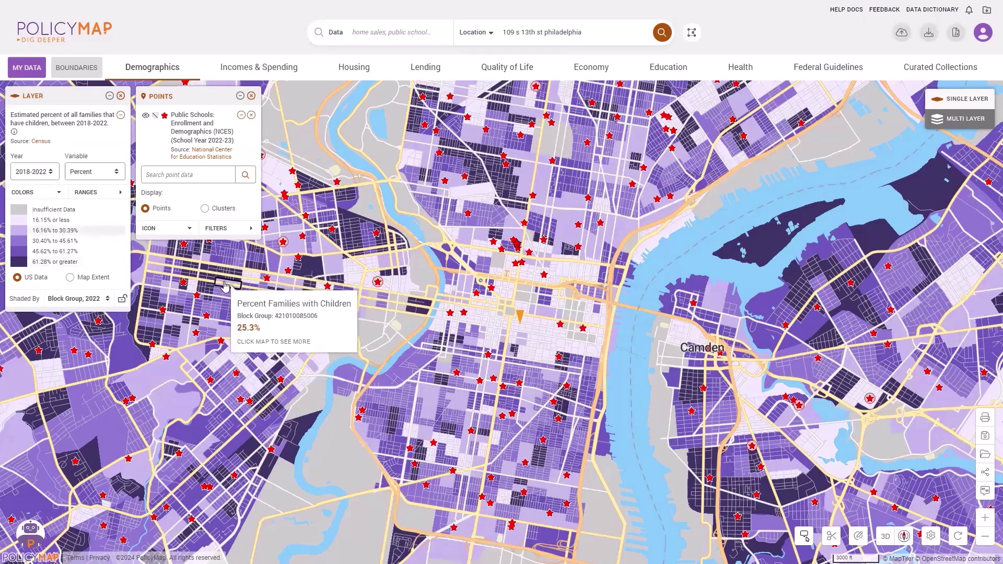
# Step: Filter the schools by Level to show only Middle and High schools
pyautogui.click(226, 231)
pyautogui.click(292, 154)
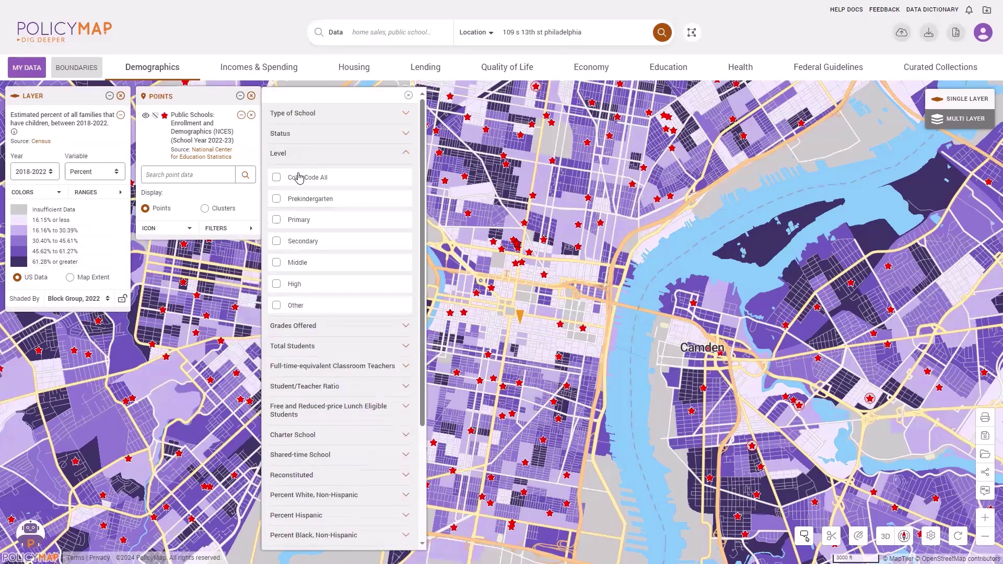
pyautogui.click(299, 179)
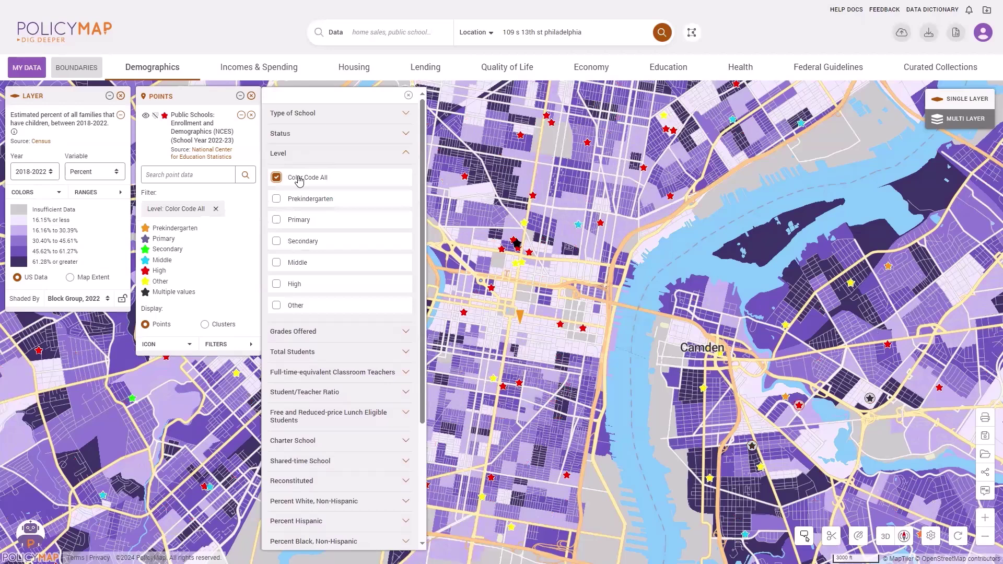
pyautogui.click(299, 181)
pyautogui.click(291, 263)
pyautogui.click(291, 285)
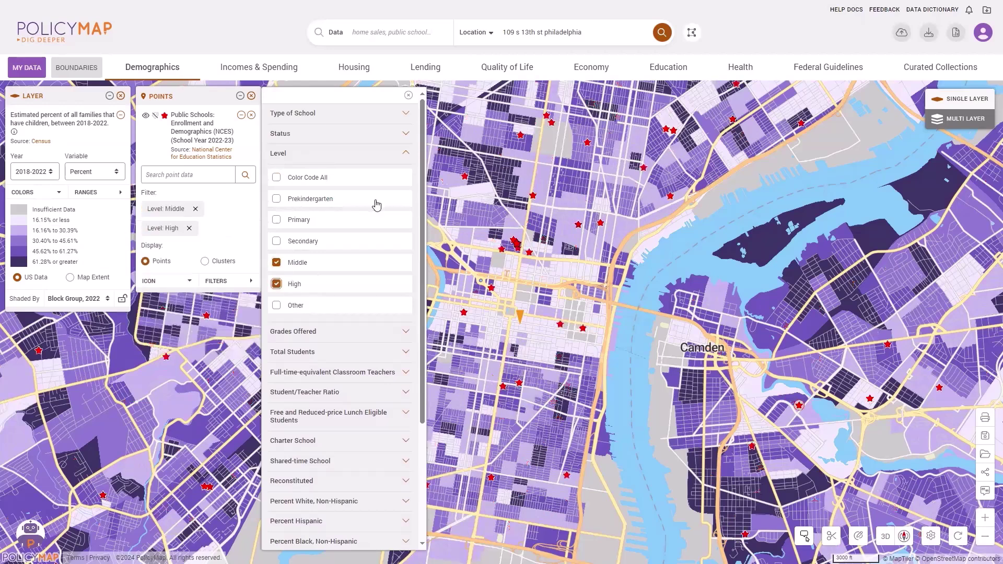
pyautogui.click(408, 95)
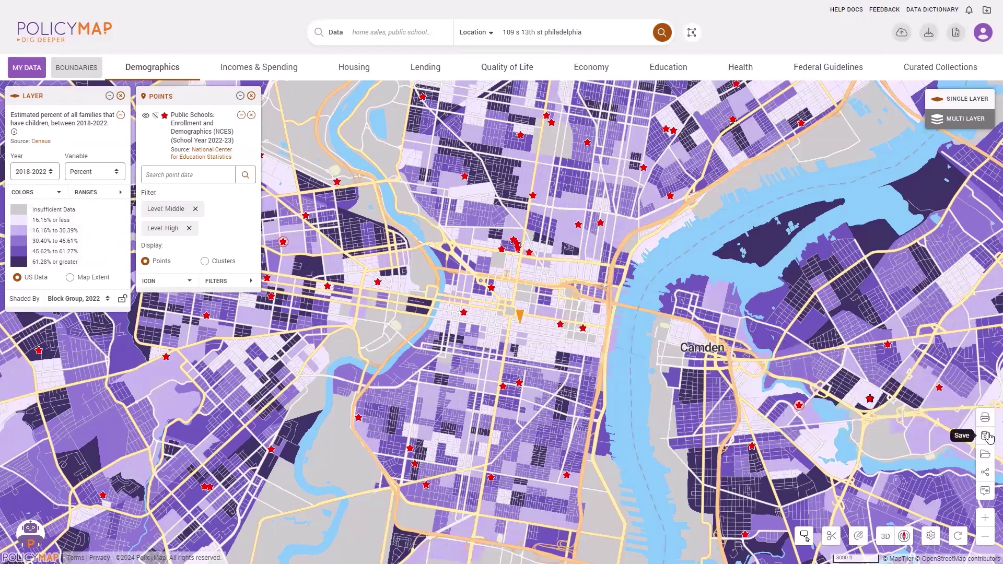
pyautogui.click(984, 418)
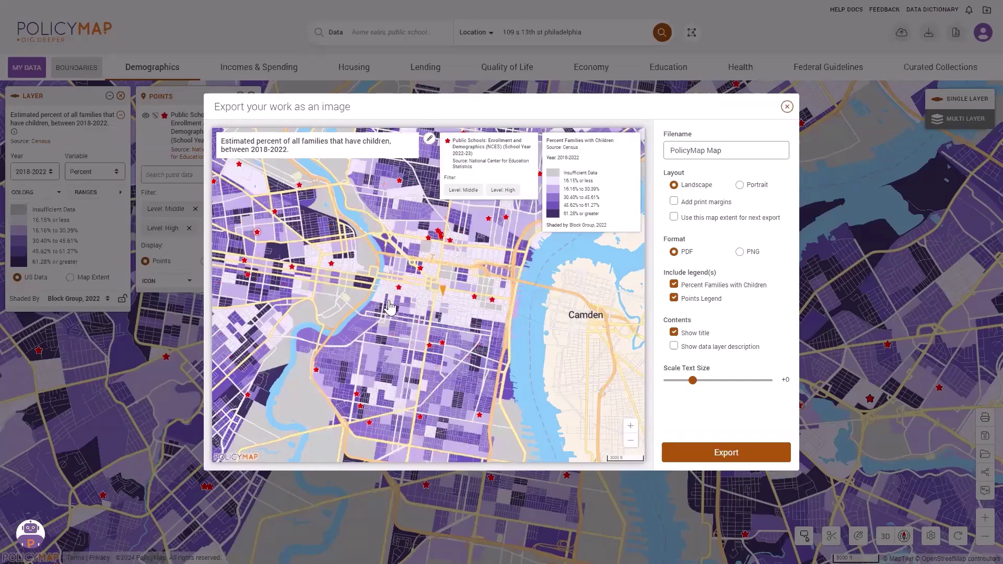
pyautogui.moveTo(418, 319); pyautogui.dragTo(424, 274)
pyautogui.scroll(1, 425, 274)
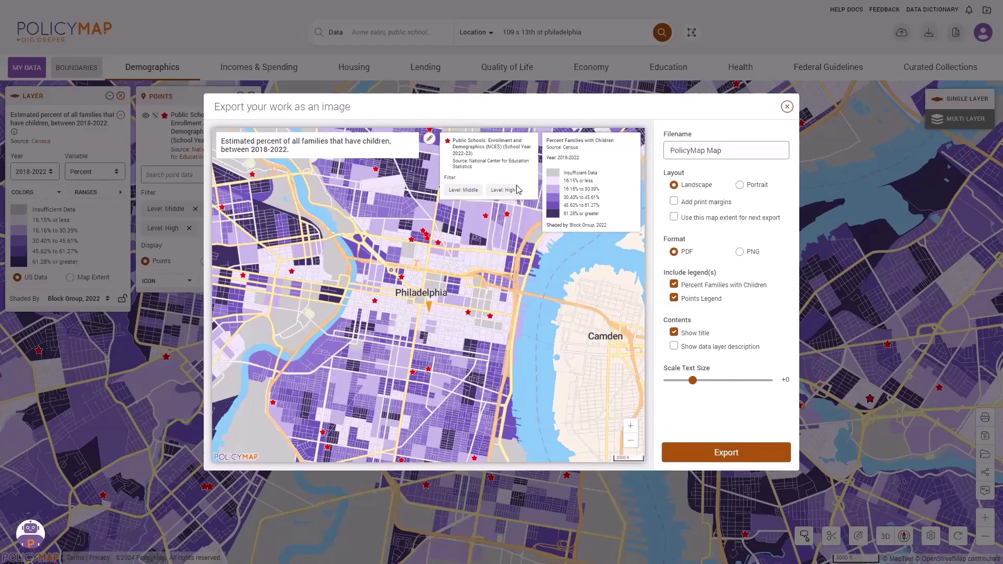
pyautogui.click(786, 106)
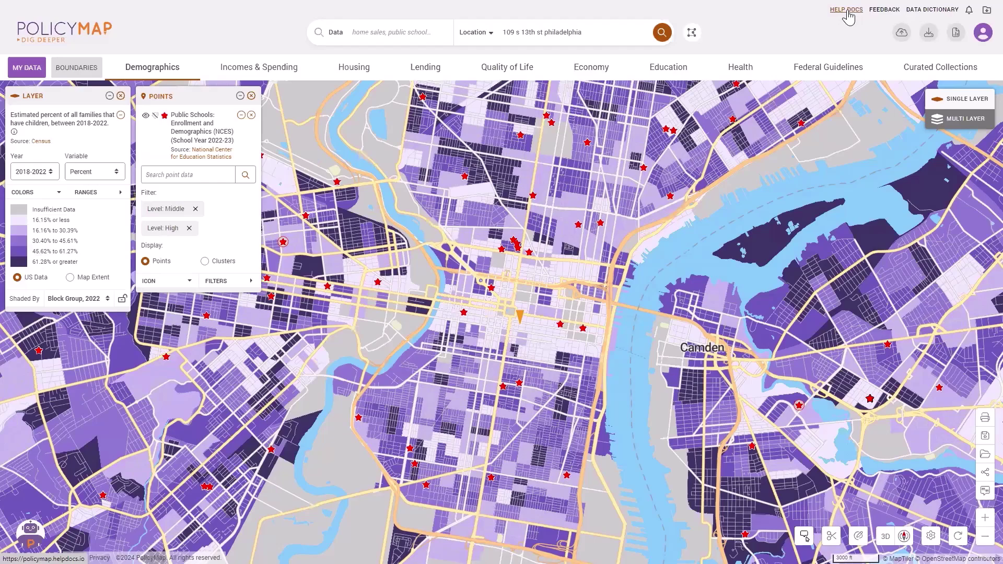
# Step: Go to Help Docs and view the December 2024 Training Calendar
pyautogui.click(846, 11)
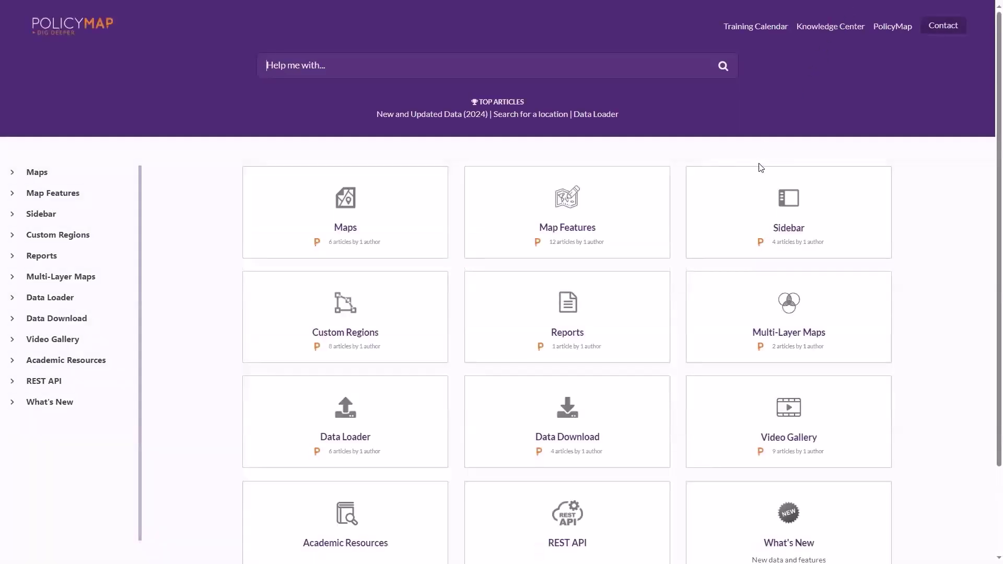
pyautogui.click(773, 27)
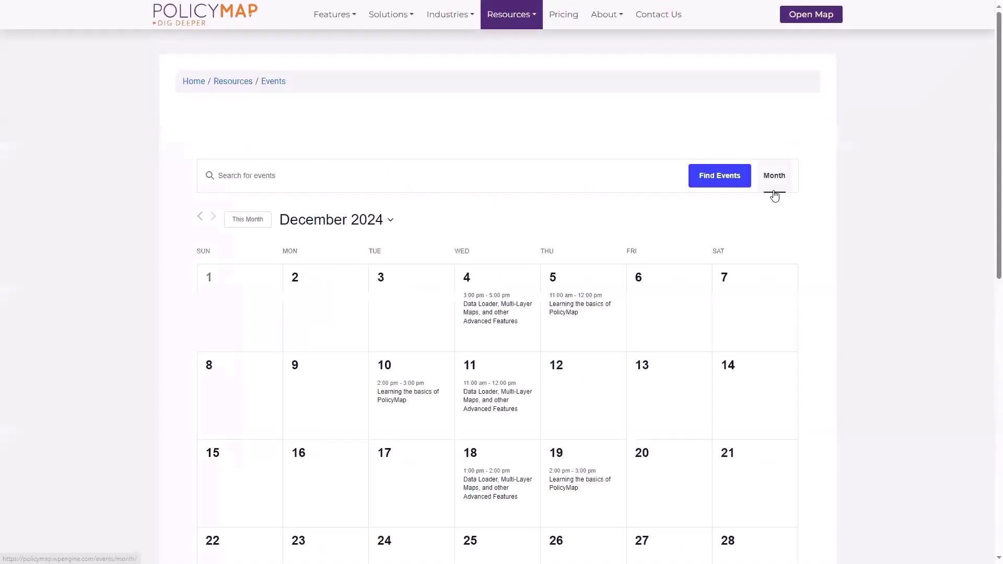